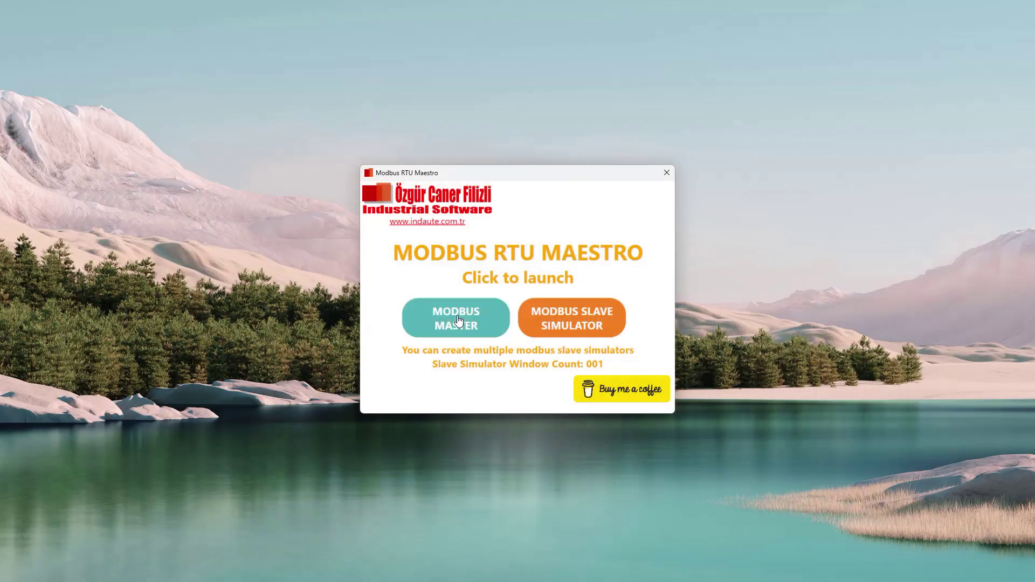
Launch the Modbus master, maximize its window and connect it through the COM3 USB-SERIAL CH340 port
click(468, 325)
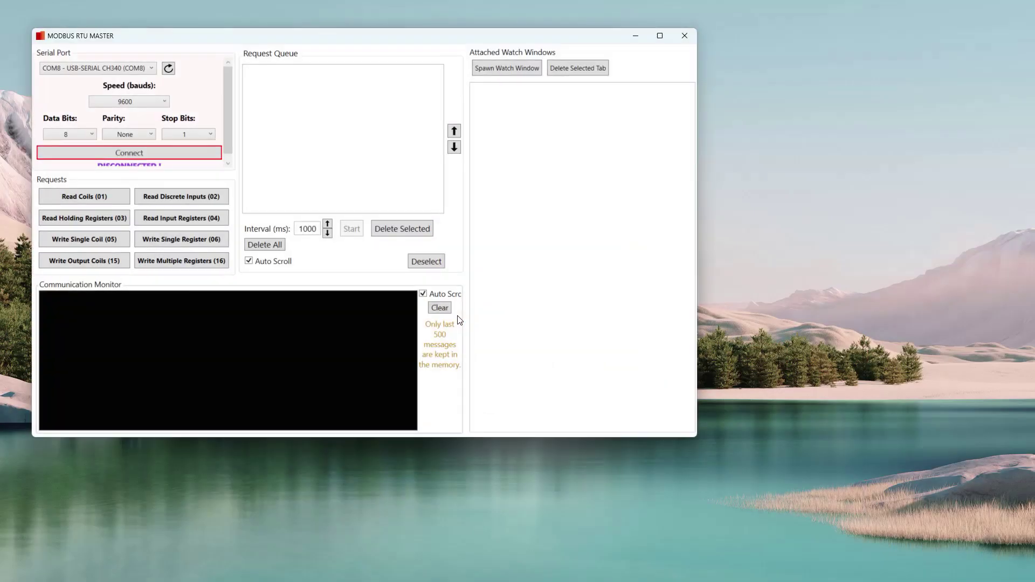
click(659, 35)
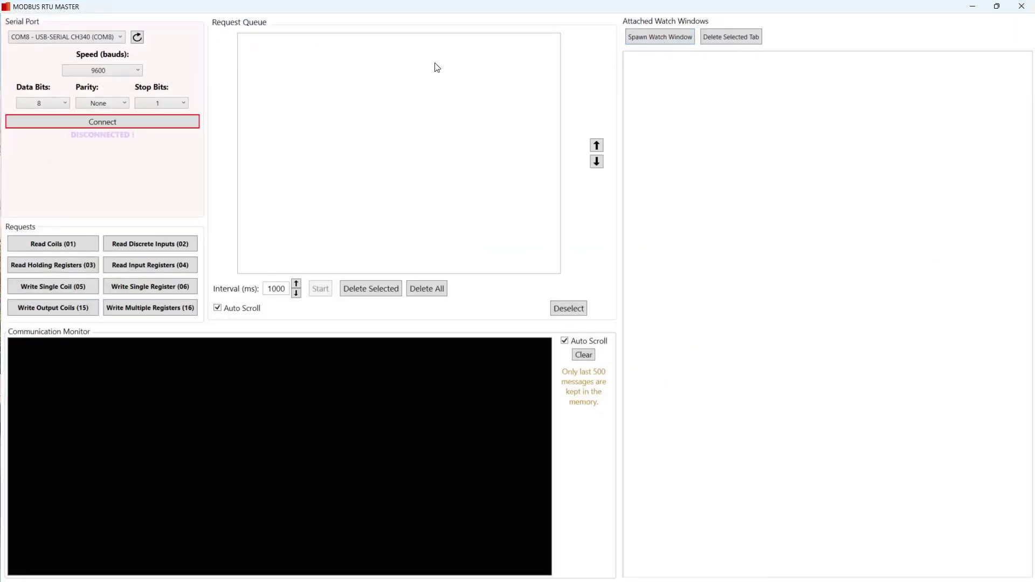
click(77, 38)
click(69, 56)
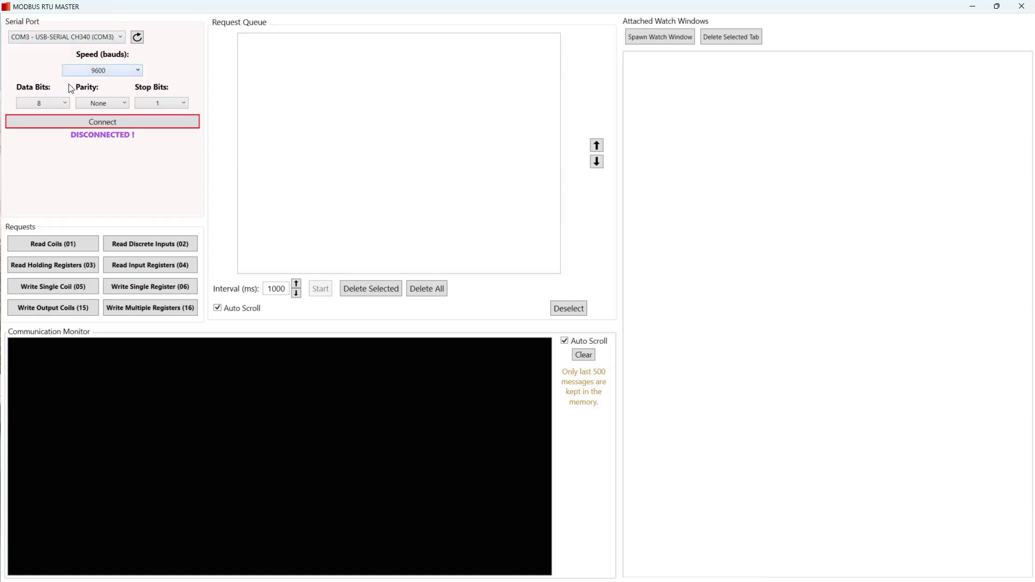
click(75, 122)
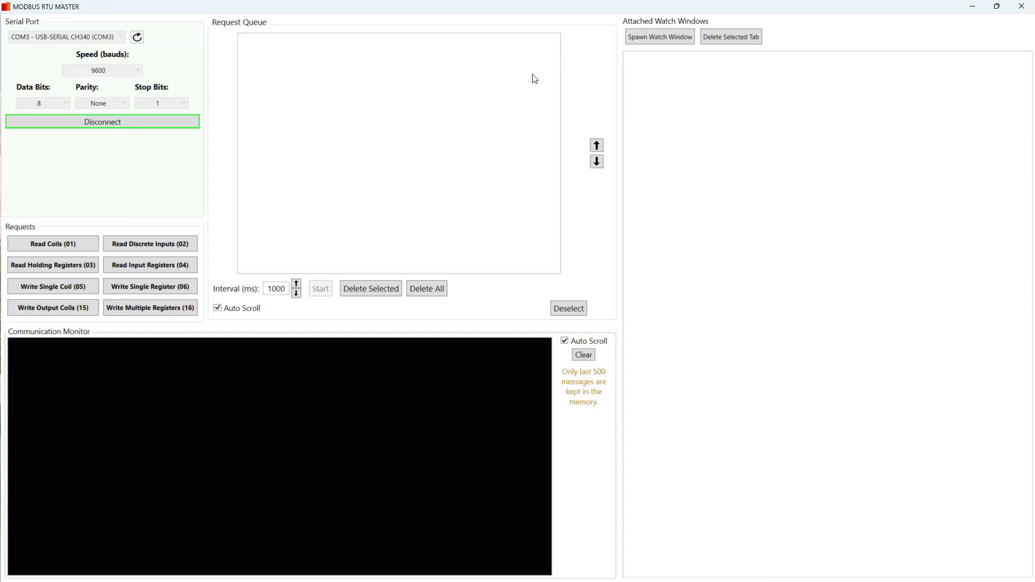
Spawn an attached watch window for slave address 1
click(656, 37)
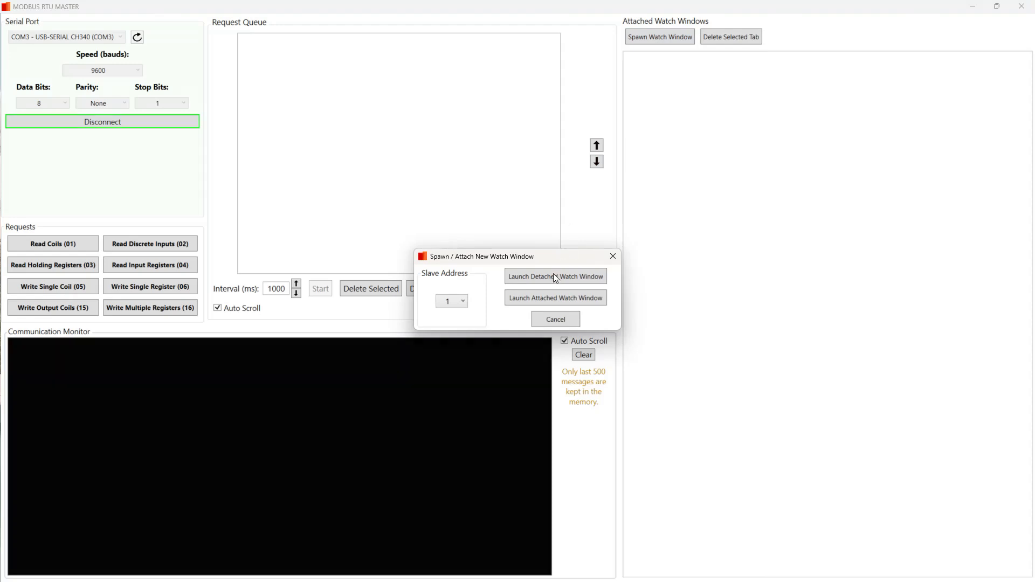
click(548, 296)
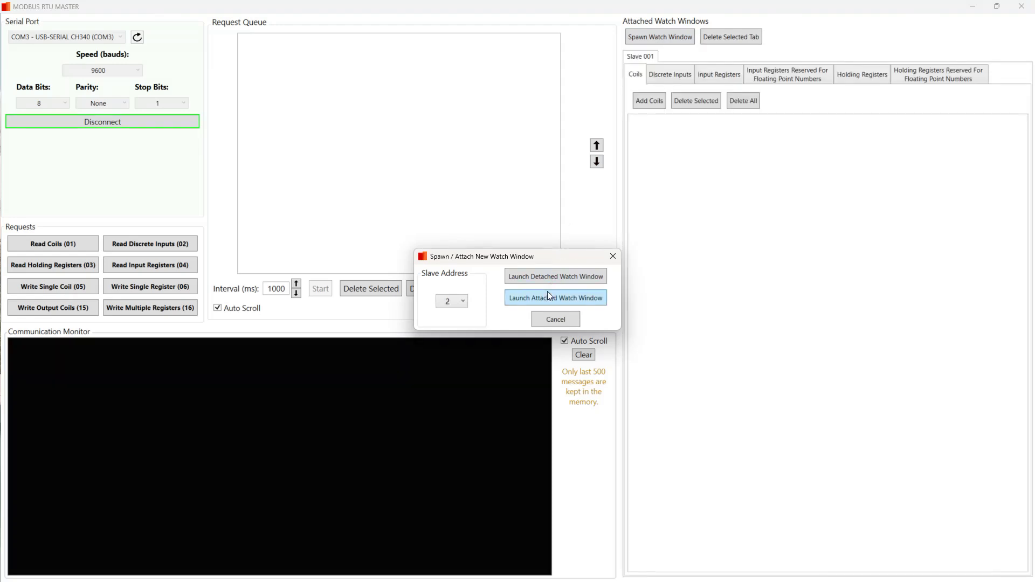
click(612, 257)
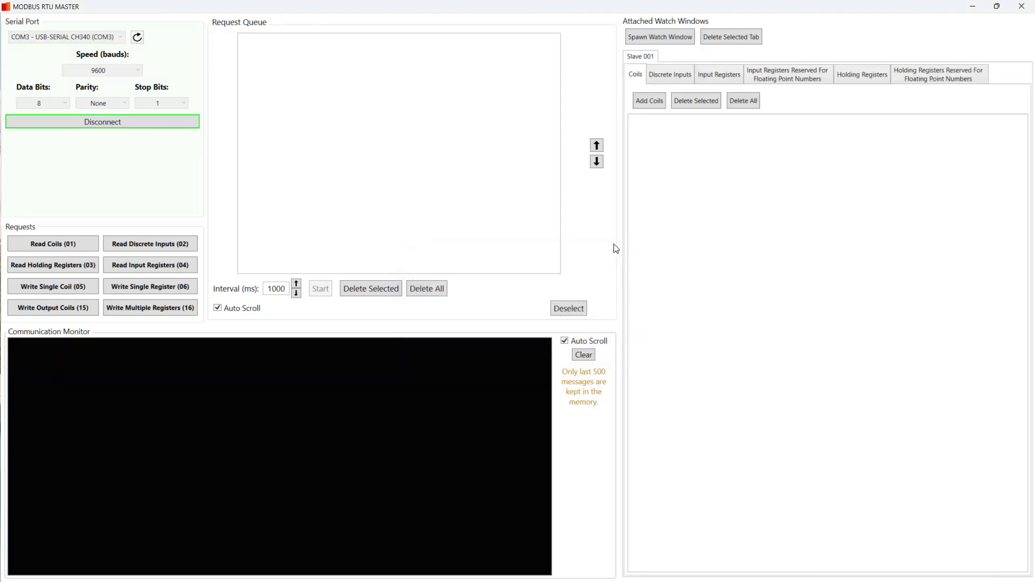
Add 10 coils starting at address 0 to the slave 001 watch window
click(650, 101)
text(0)
click(485, 300)
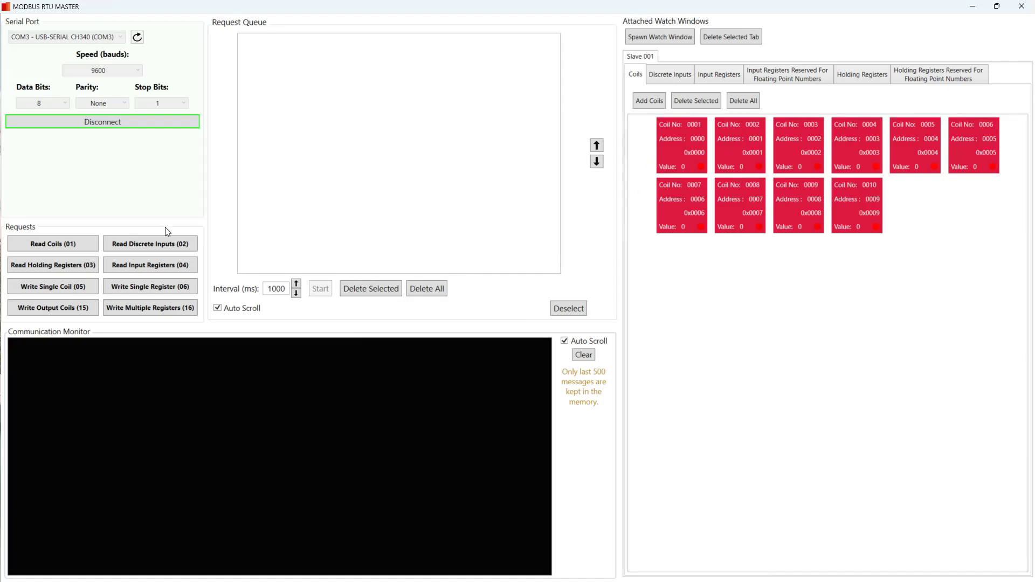
Send a Read Coils request to slave 001 for 10 coils from address 0 and close the request window
click(74, 245)
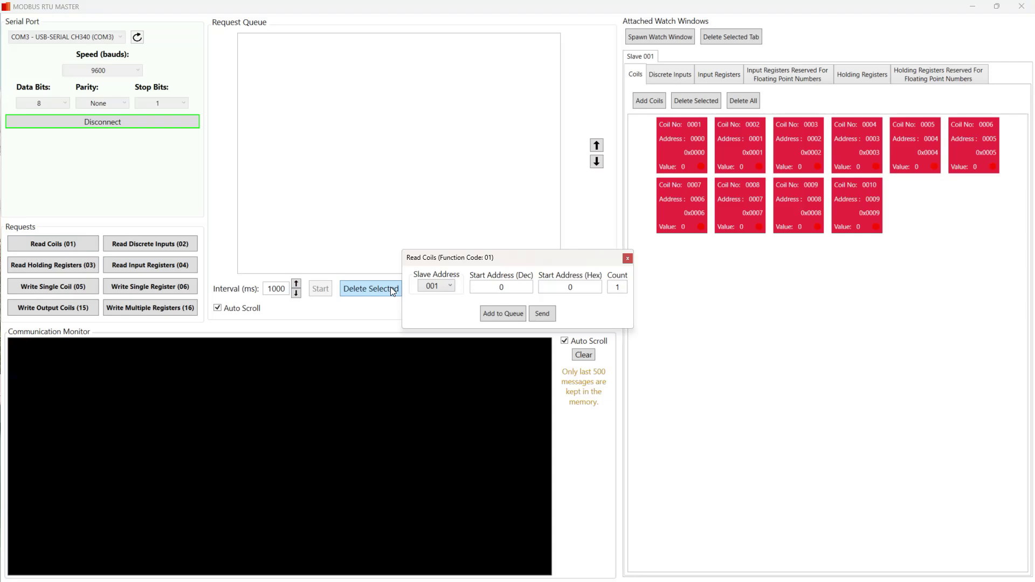
click(624, 288)
text(0)
click(543, 314)
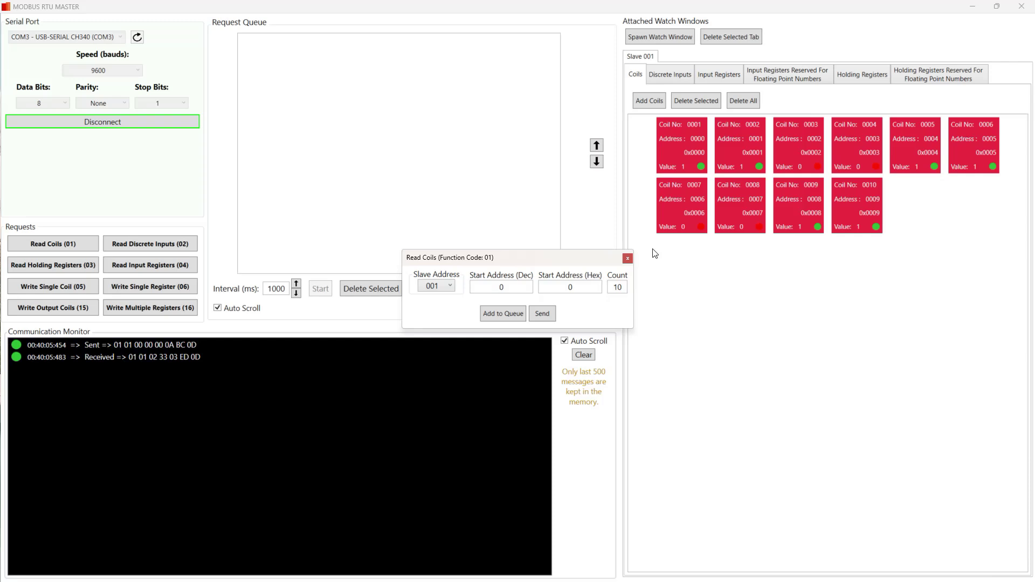
click(627, 258)
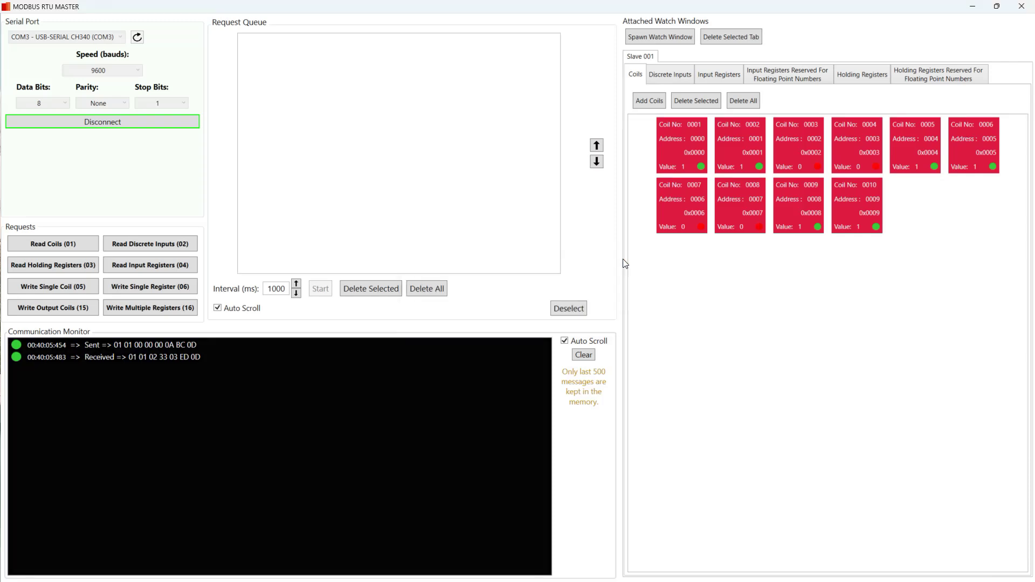
Add 10 holding registers starting at address 0 to the slave 001 watch window
click(863, 74)
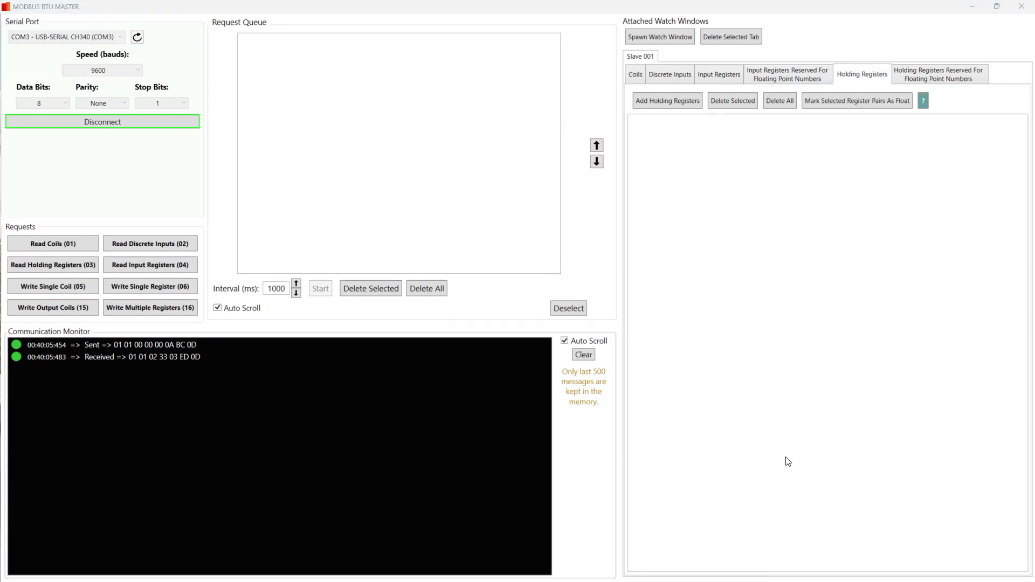
click(668, 105)
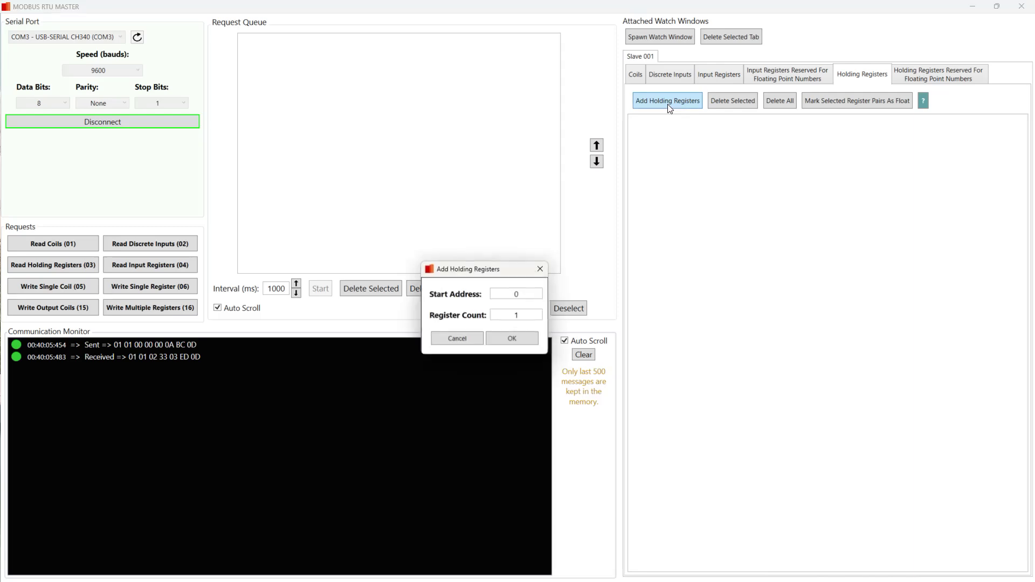
drag(528, 316, 482, 316)
text(10)
click(516, 340)
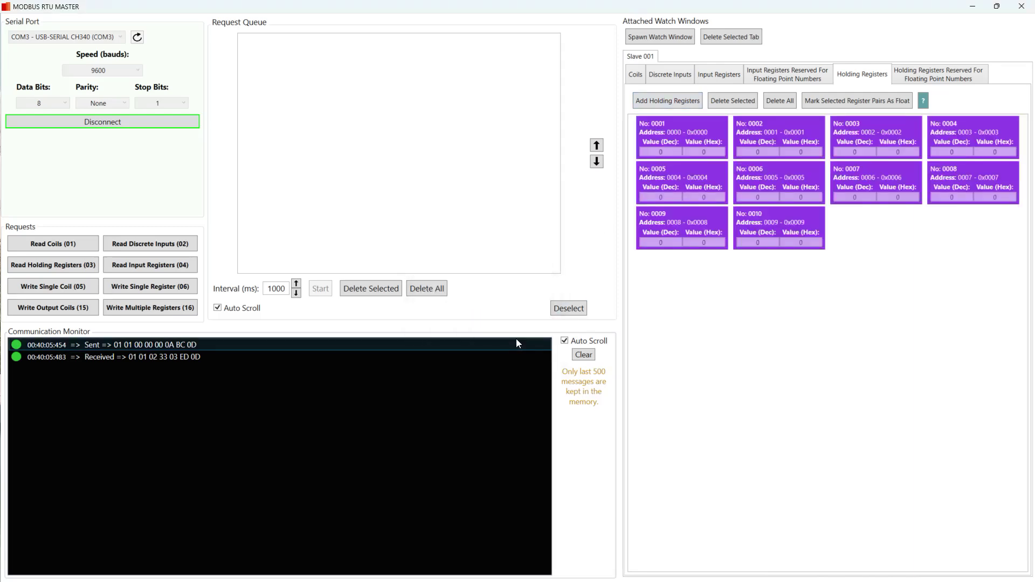
Send a Read Holding Registers request to slave 001 for 10 registers from address 0
click(70, 266)
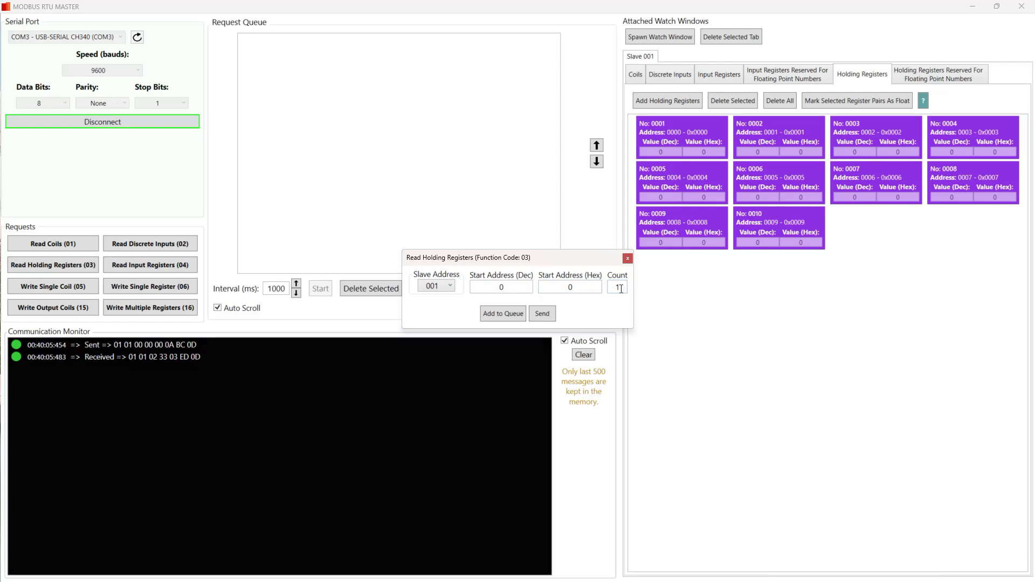
text(0)
click(544, 316)
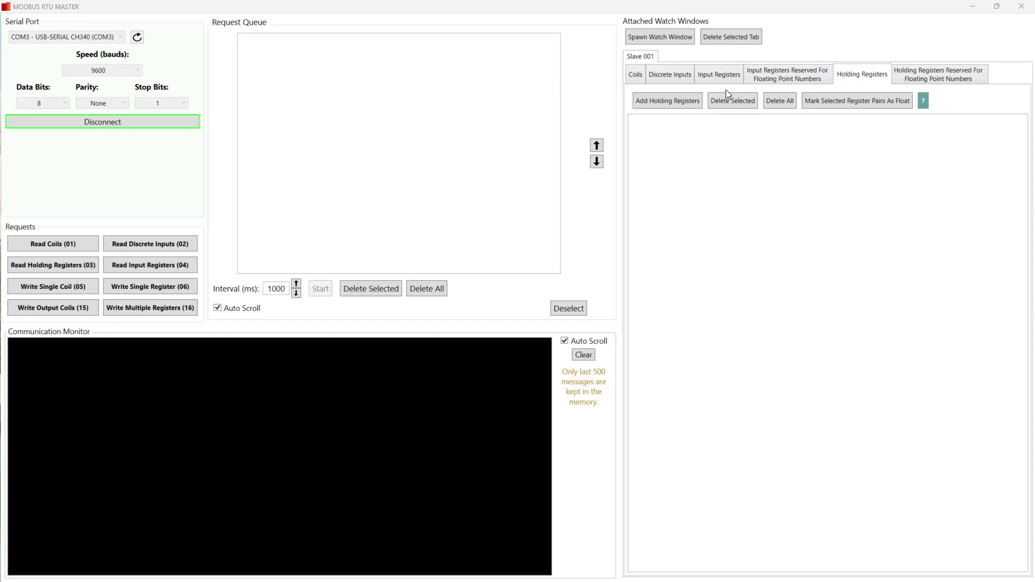
Add 2 holding registers from address 0 to the slave 001 watch and mark the pair as float
click(668, 101)
drag(518, 301, 476, 302)
text(2)
click(497, 325)
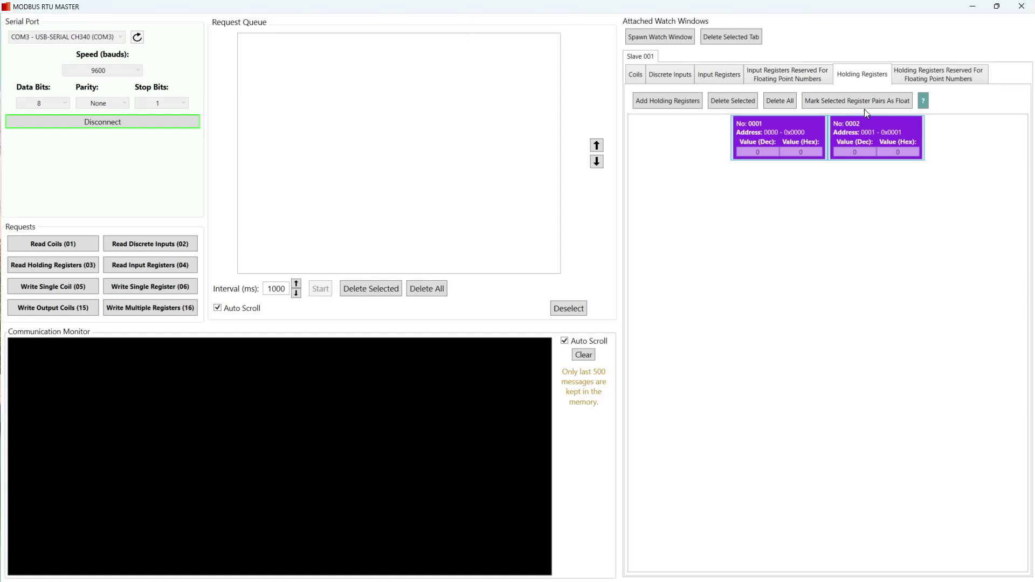
click(859, 95)
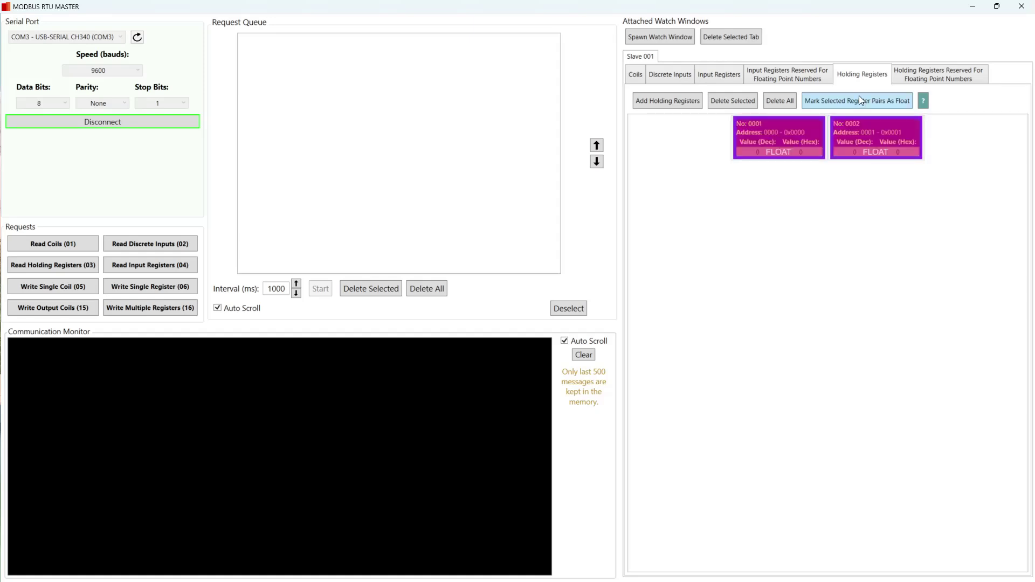
Show the holding registers reserved for floating point numbers and send a read of 2 holding registers from address 0 to slave 001
click(923, 74)
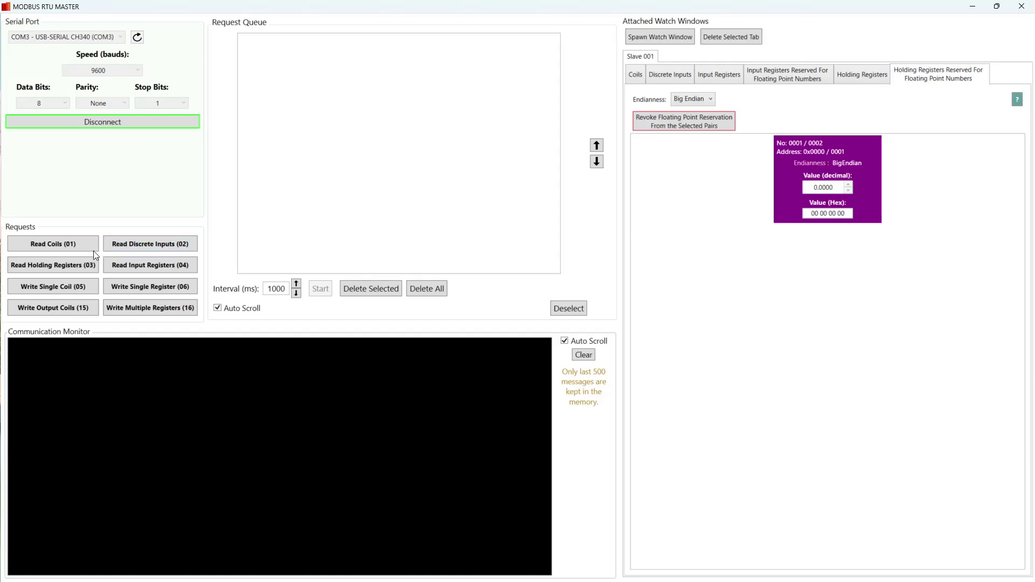
click(68, 264)
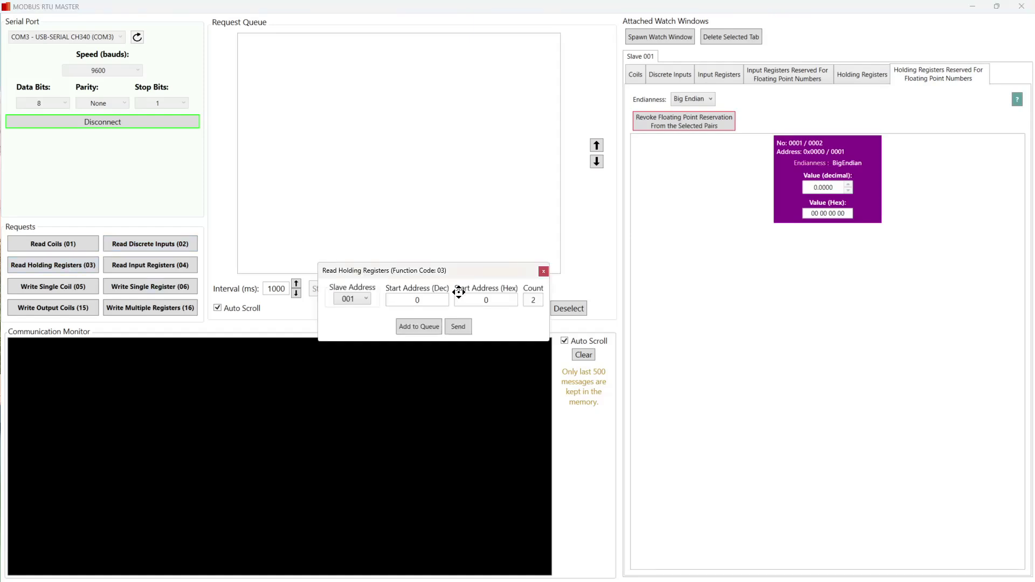
click(458, 327)
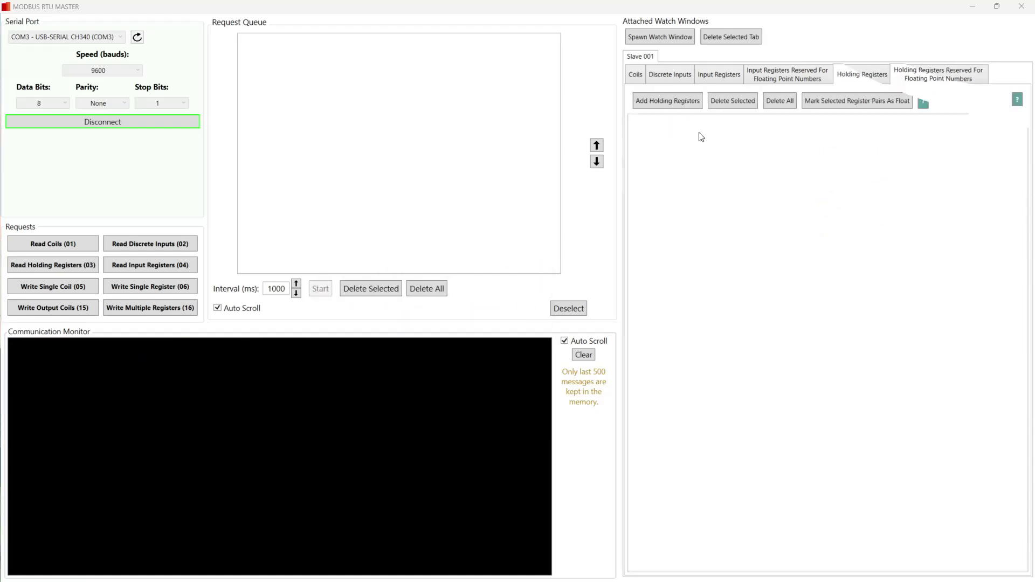
Add 3 holding registers starting at address 0 to the slave 001 watch window
click(675, 100)
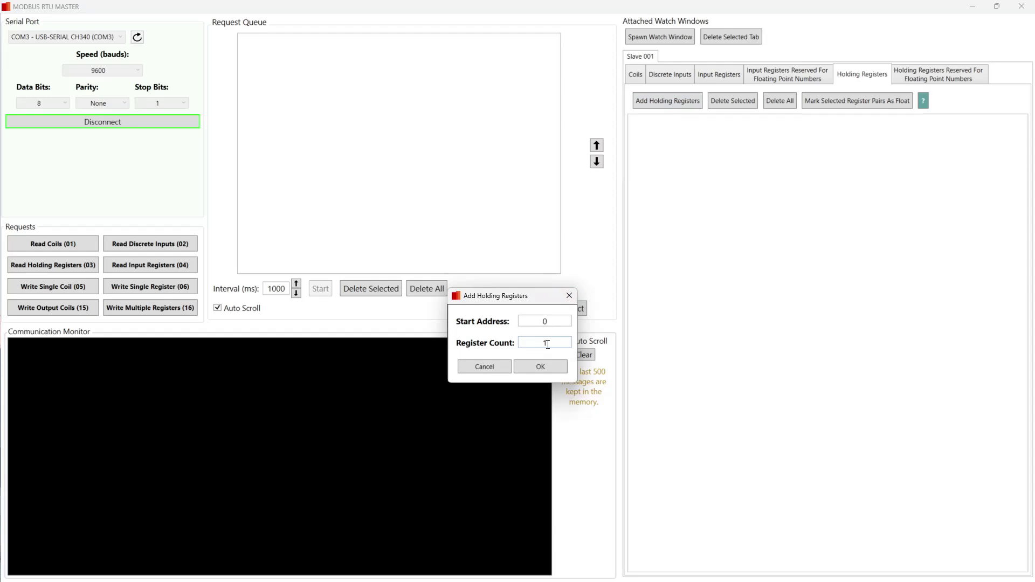
click(469, 367)
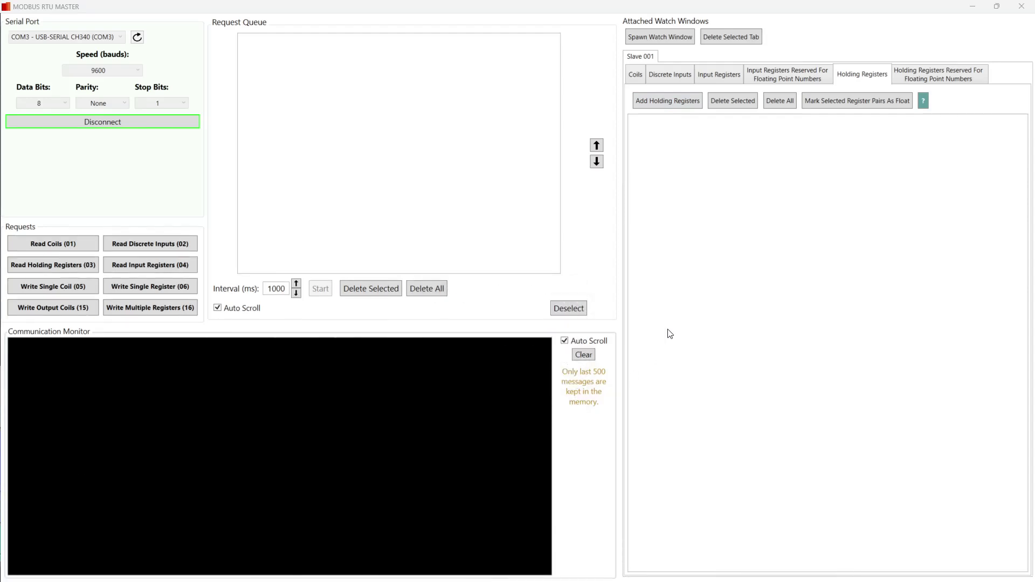
click(663, 97)
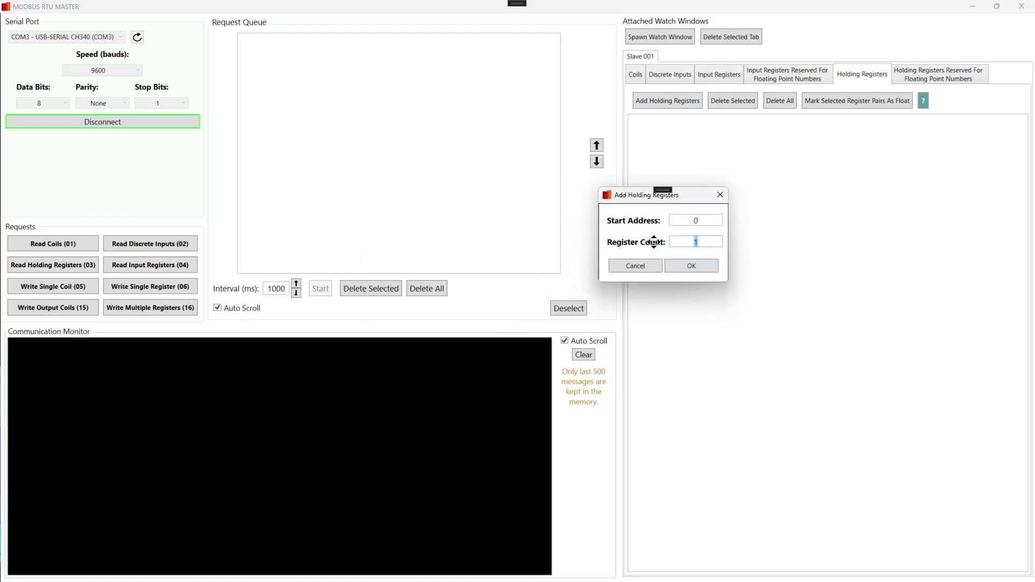
text(3)
click(691, 267)
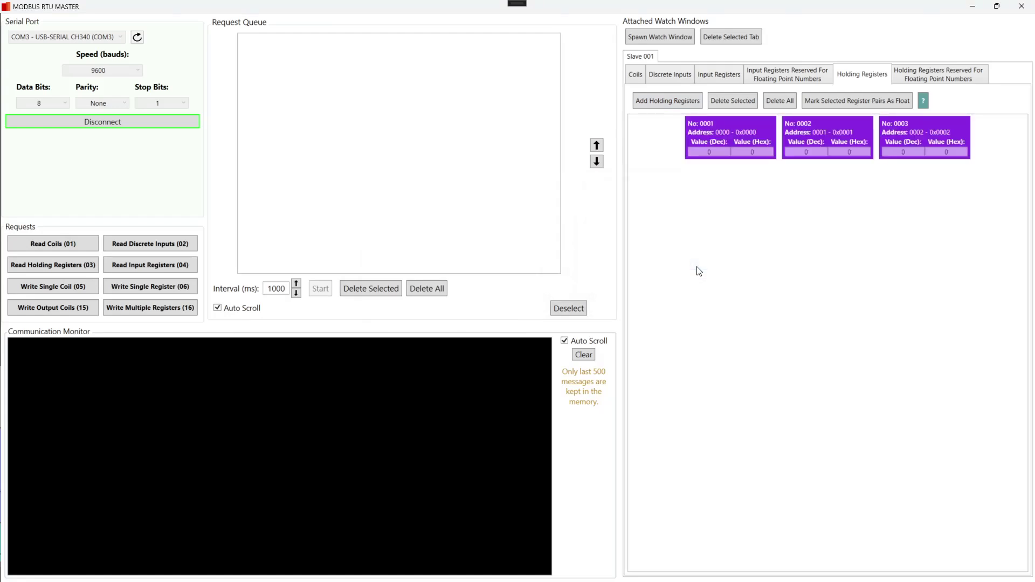
Start a Write Multiple Registers request for slave 1 and add 3 registers from address 0 to it
click(159, 306)
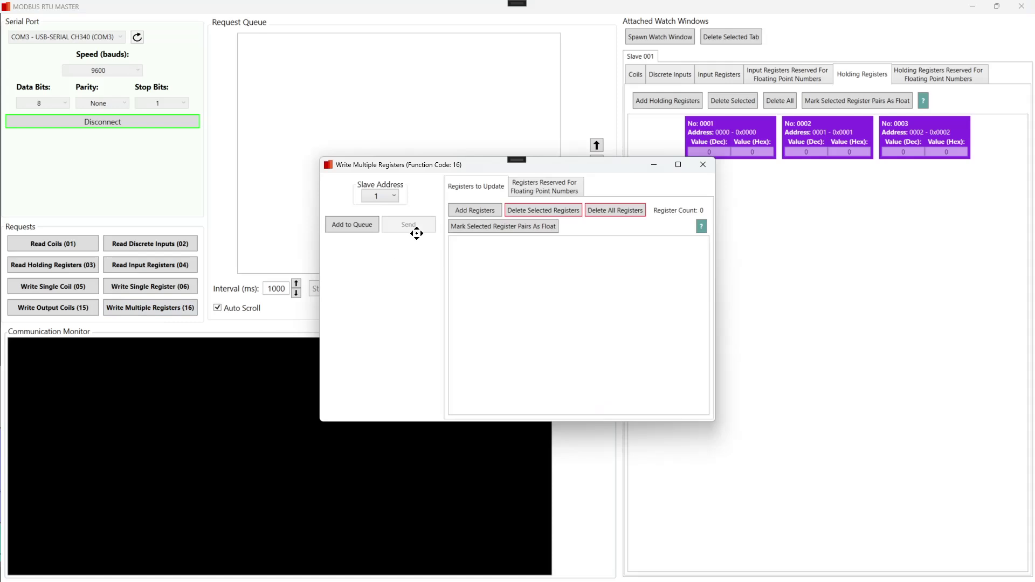
click(485, 212)
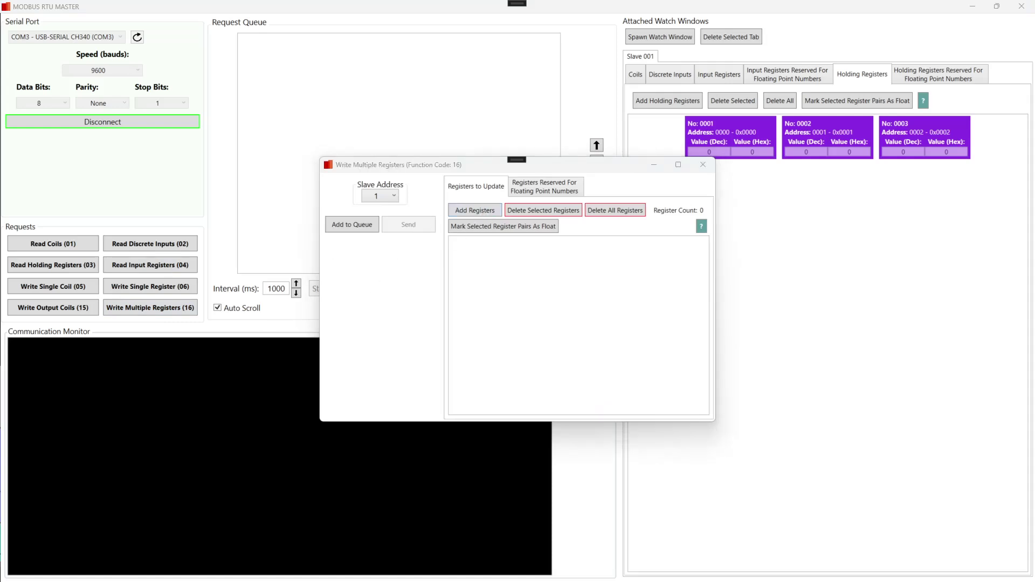
text(3)
click(585, 291)
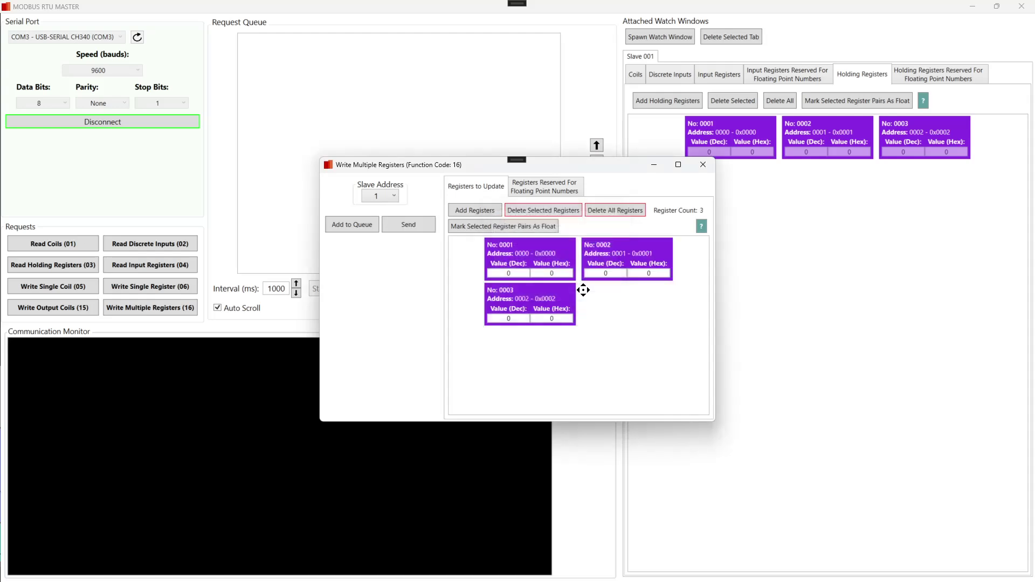
Set the decimal value of all three registers in the write request to 111
click(527, 274)
text(111)
key(Tab)
text(111)
click(507, 318)
text(111)
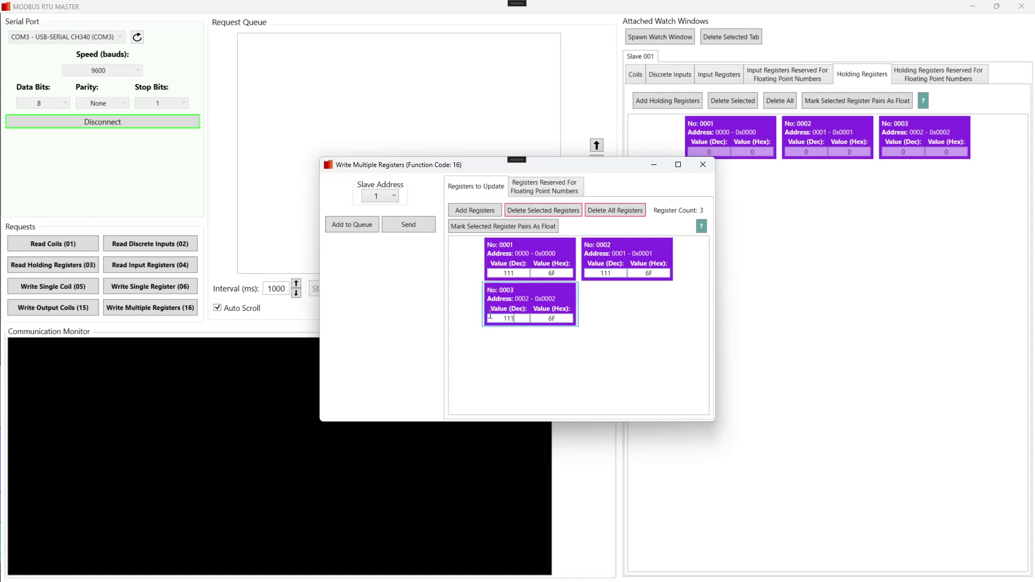
Queue the write request, followed by a Read Holding Registers request to slave 001 for 3 registers from address 0
click(360, 229)
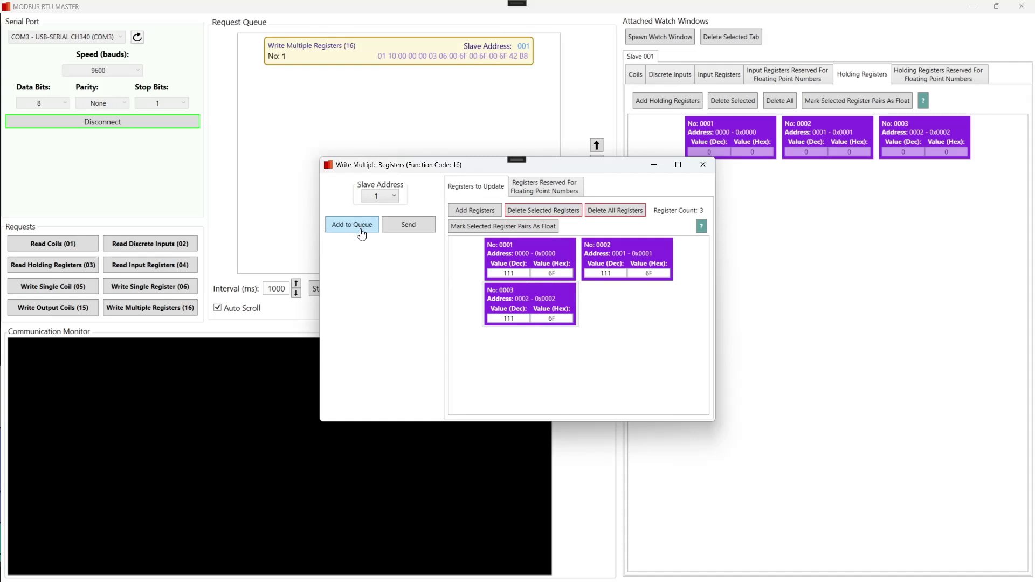
click(86, 266)
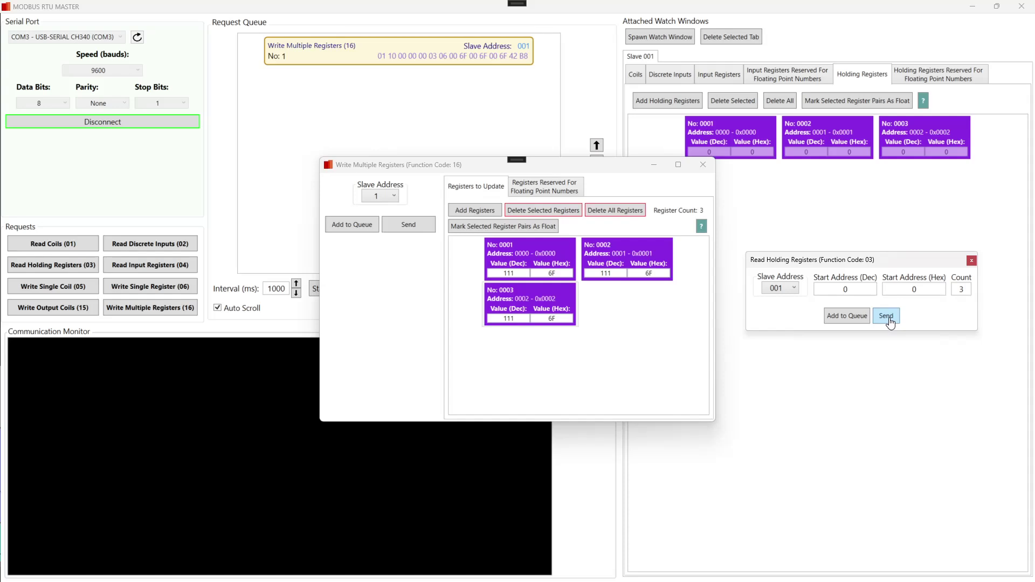
click(851, 318)
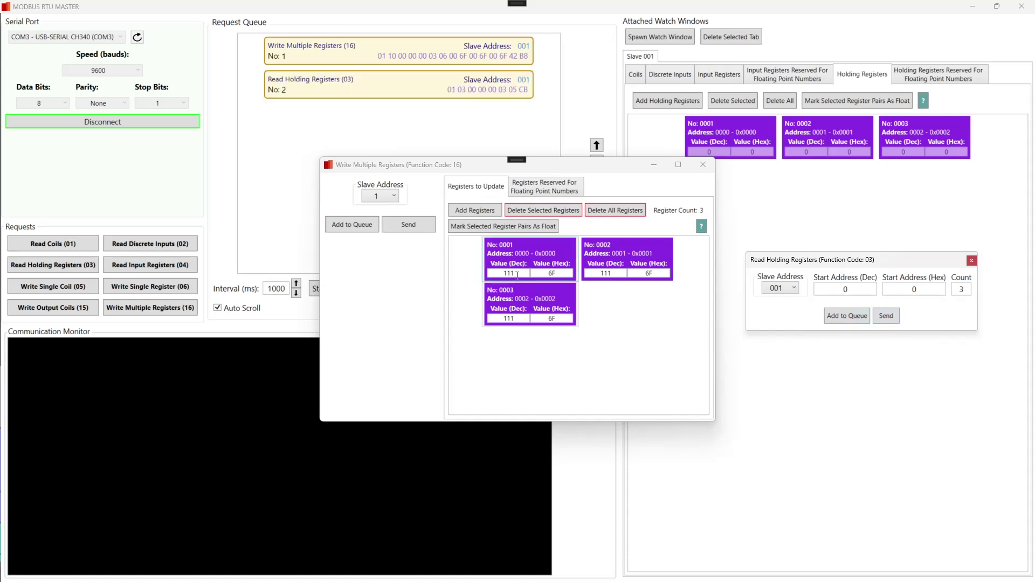
Set all three write registers to decimal 222 and queue this write request, followed by another read of the 3 holding registers
drag(519, 273, 469, 268)
text(222)
double_click(614, 272)
text(222)
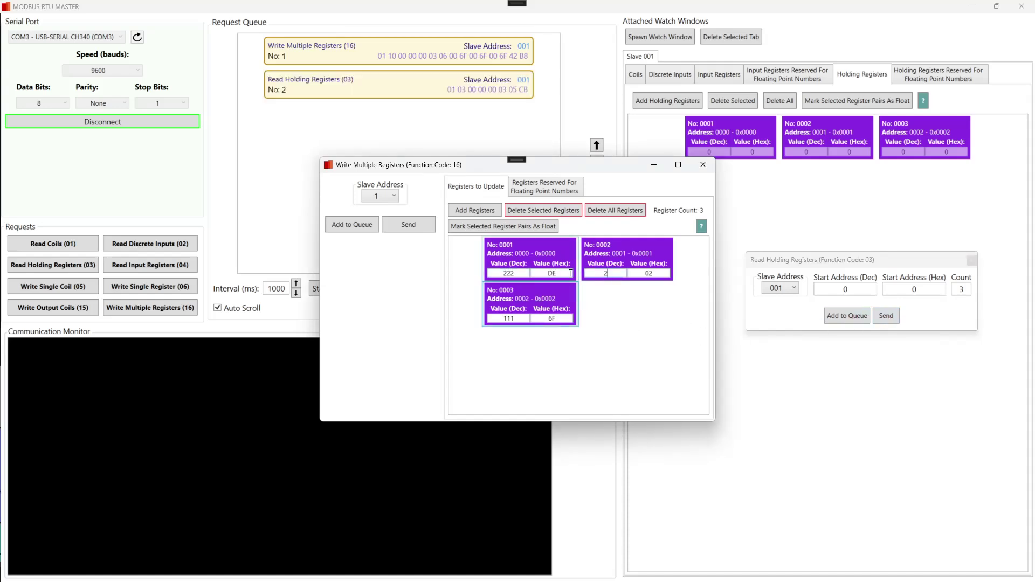
double_click(517, 319)
text(222)
click(357, 225)
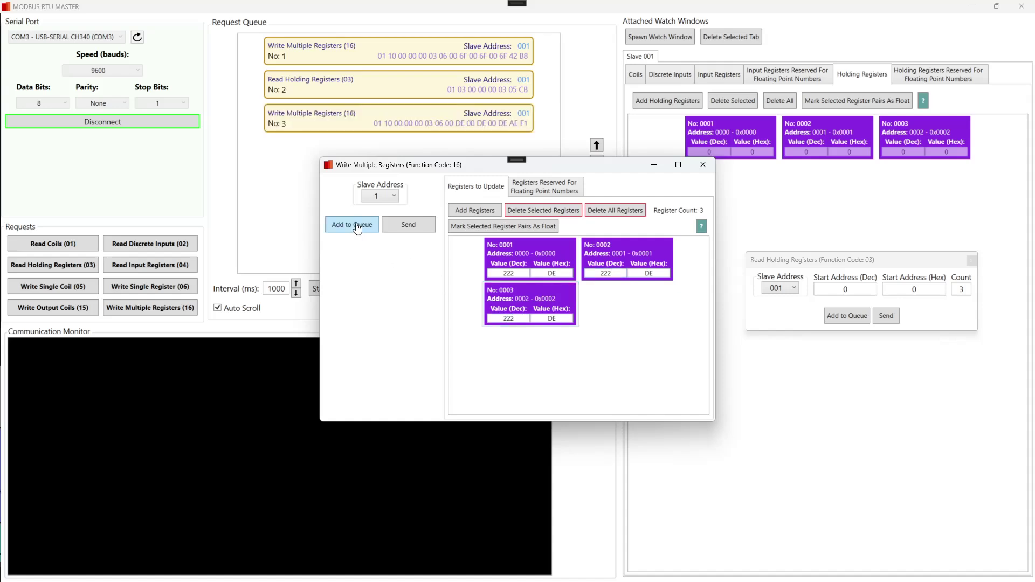
click(858, 321)
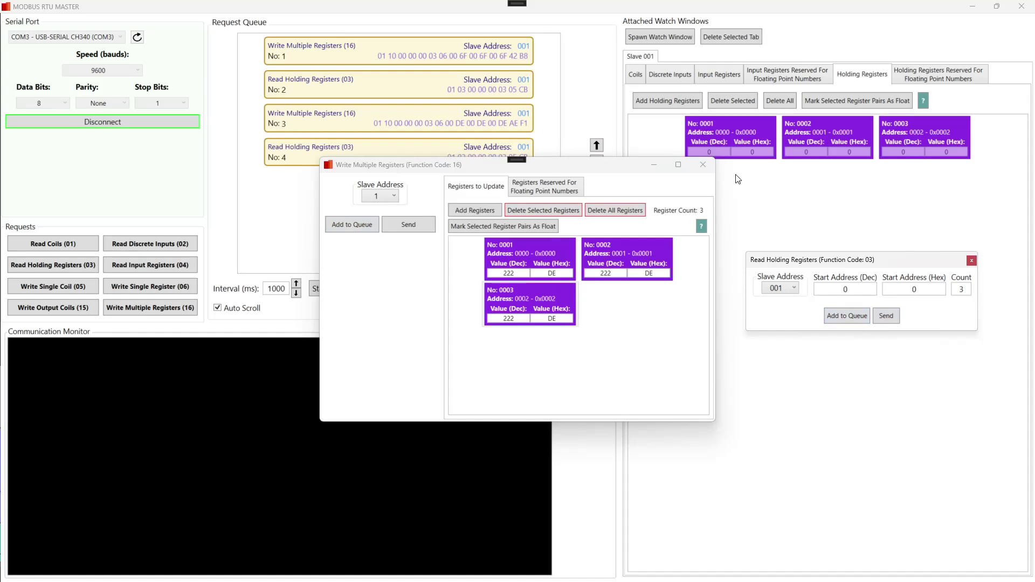
Close the Write Multiple Registers and Read Holding Registers request windows and start running the request queue
click(703, 166)
click(972, 260)
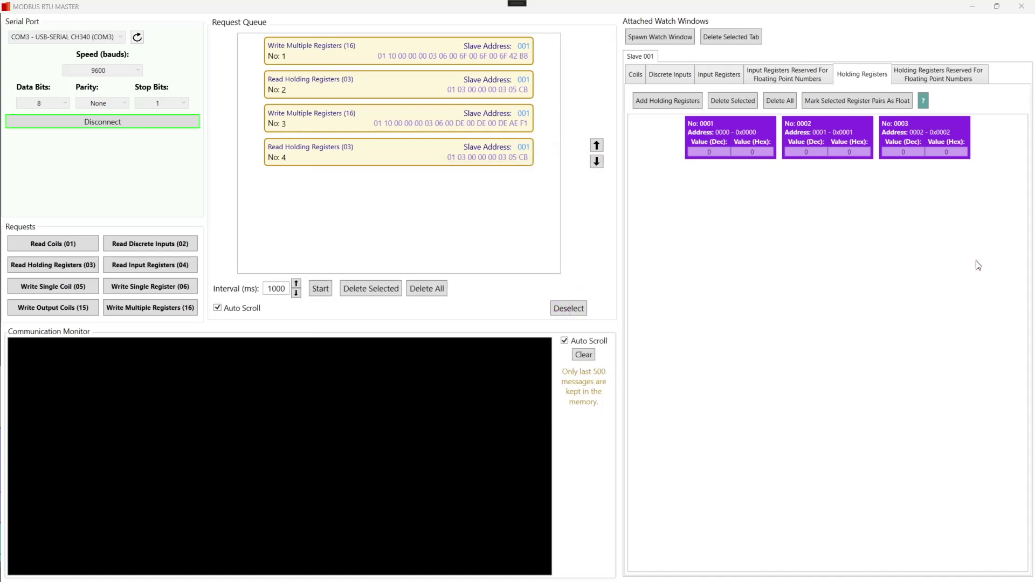
click(322, 290)
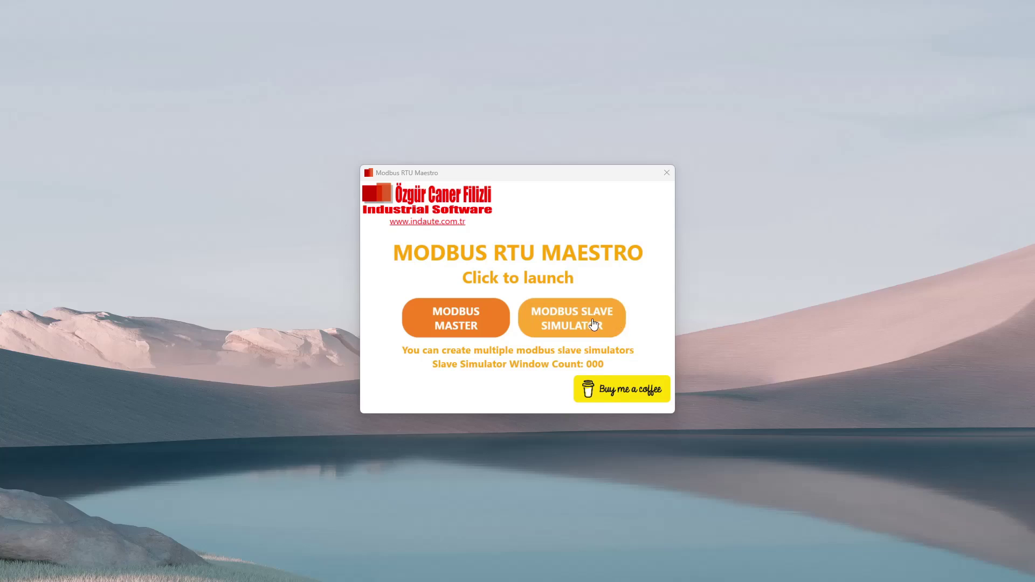
Launch a Modbus slave simulator from the Modbus RTU Maestro launcher and maximize its window
click(592, 324)
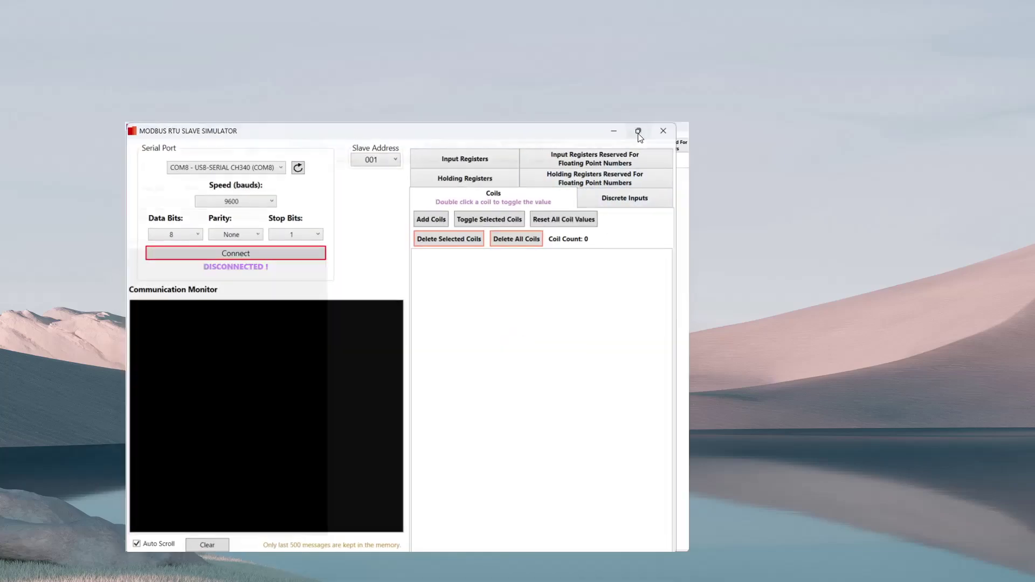
click(638, 132)
Try to connect the slave simulator through the COM3 serial port and dismiss the resulting message
click(67, 42)
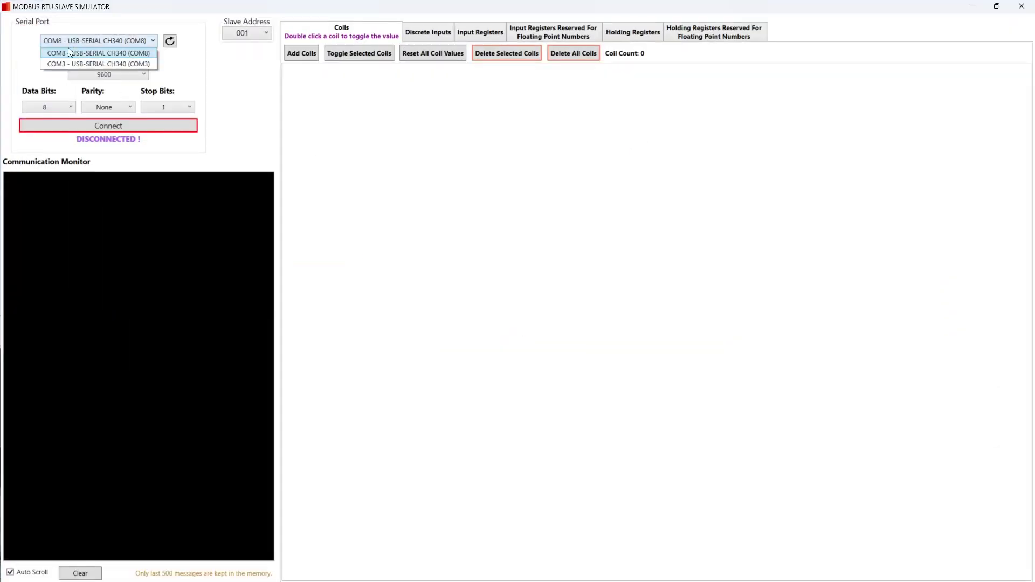
click(65, 64)
click(86, 127)
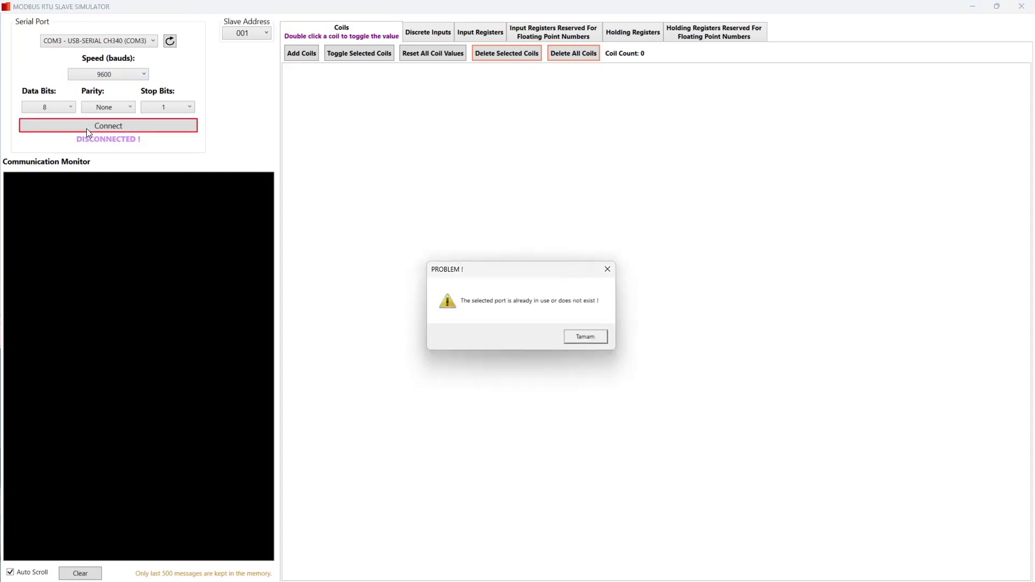
click(594, 334)
Select the COM8 serial port for the slave simulator and connect it
click(101, 41)
click(93, 54)
click(95, 126)
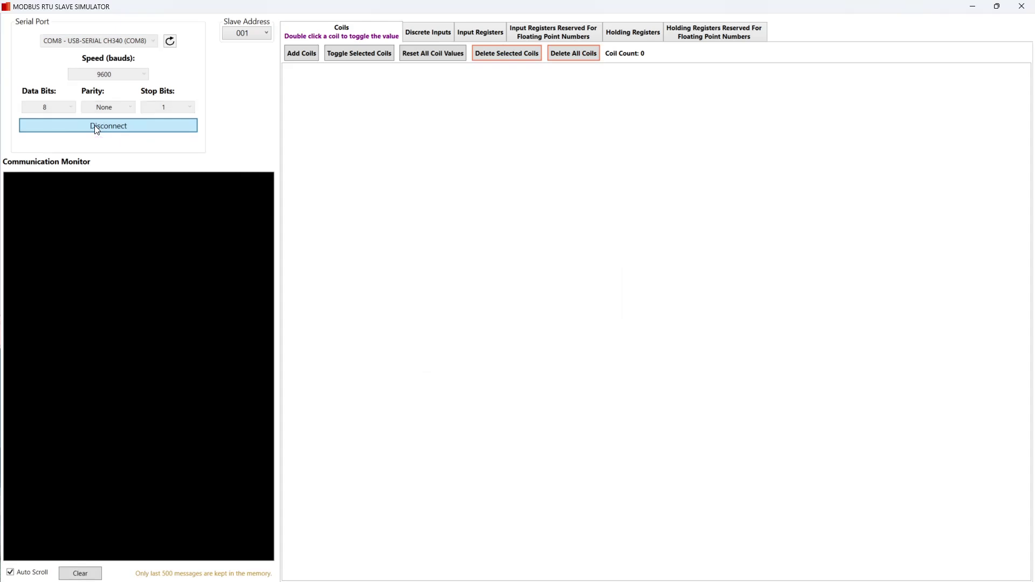
Add 10 coils starting at address 0 to the slave simulator
click(302, 52)
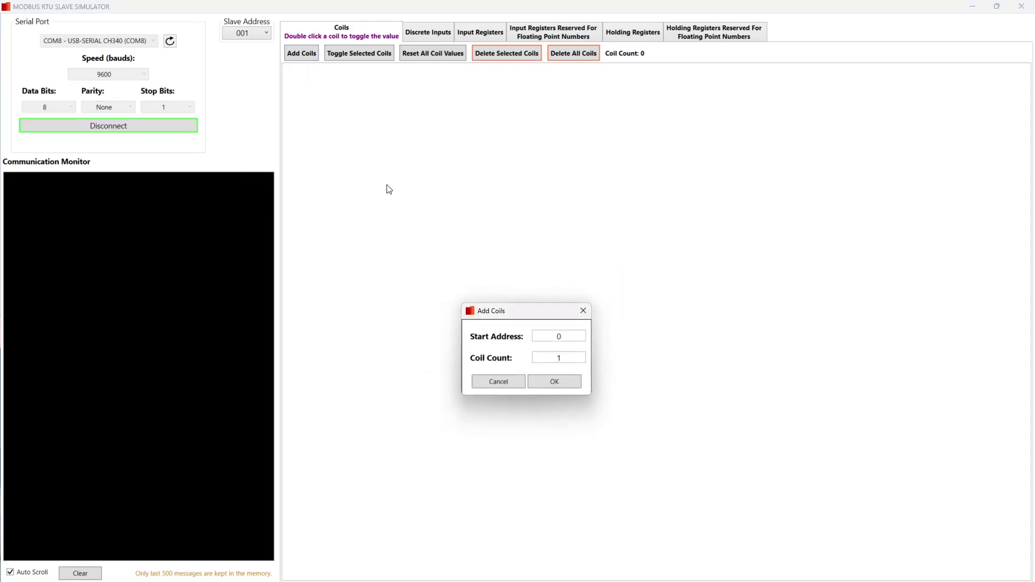
click(576, 356)
text(0)
click(554, 384)
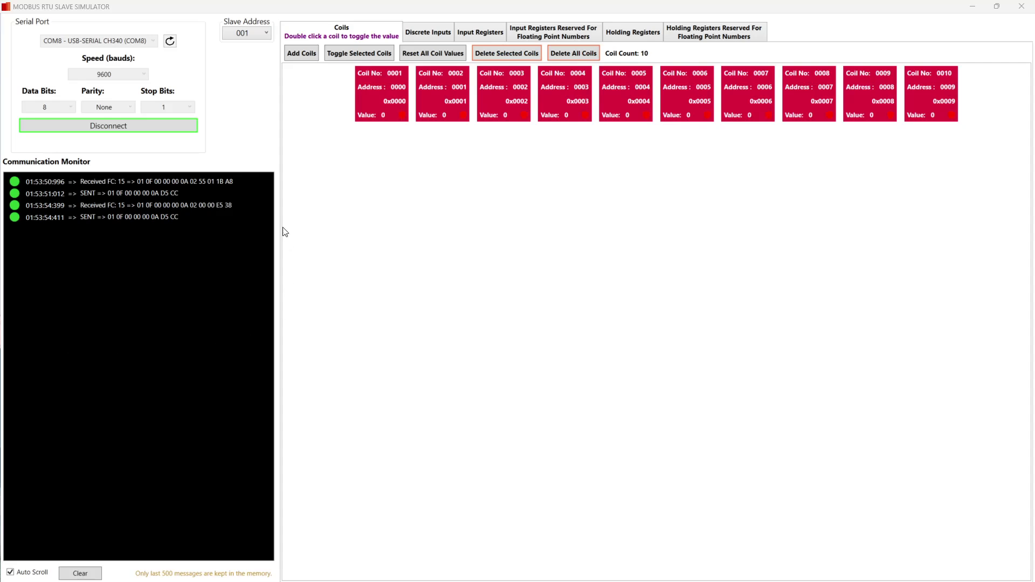
Add 4 holding registers starting at address 0 to the slave simulator
click(633, 32)
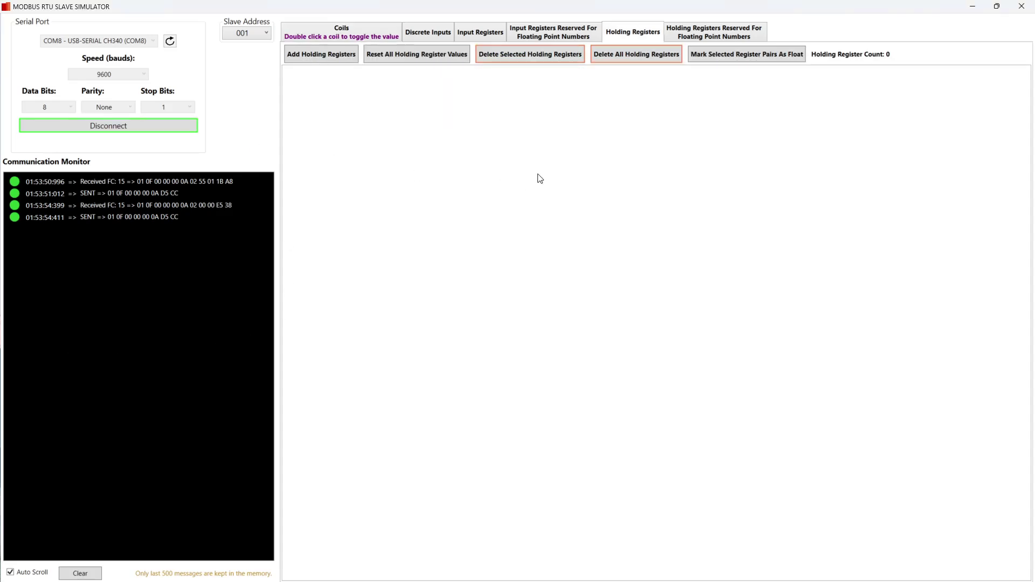
click(322, 58)
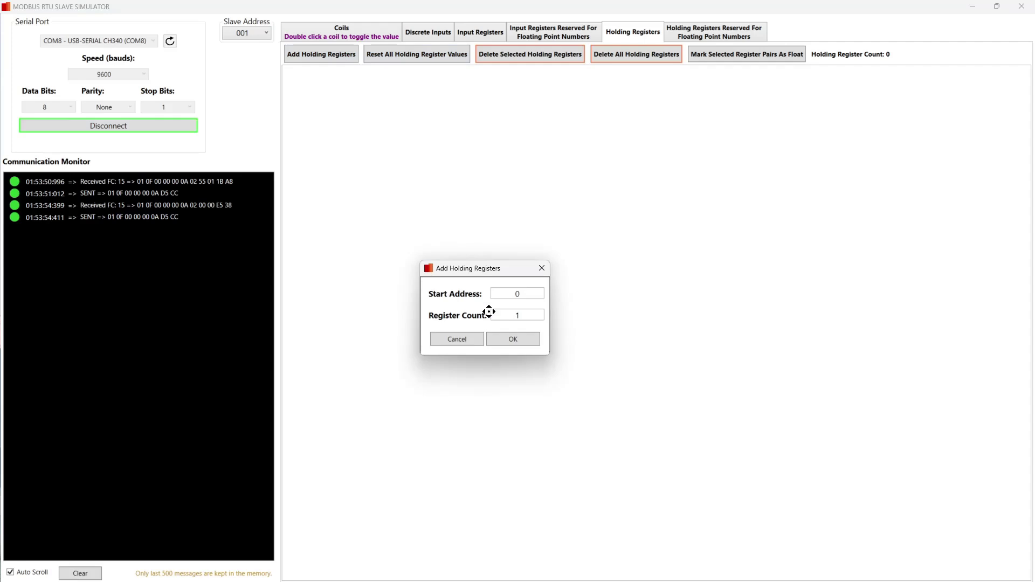
drag(526, 316, 487, 317)
text(4)
click(503, 339)
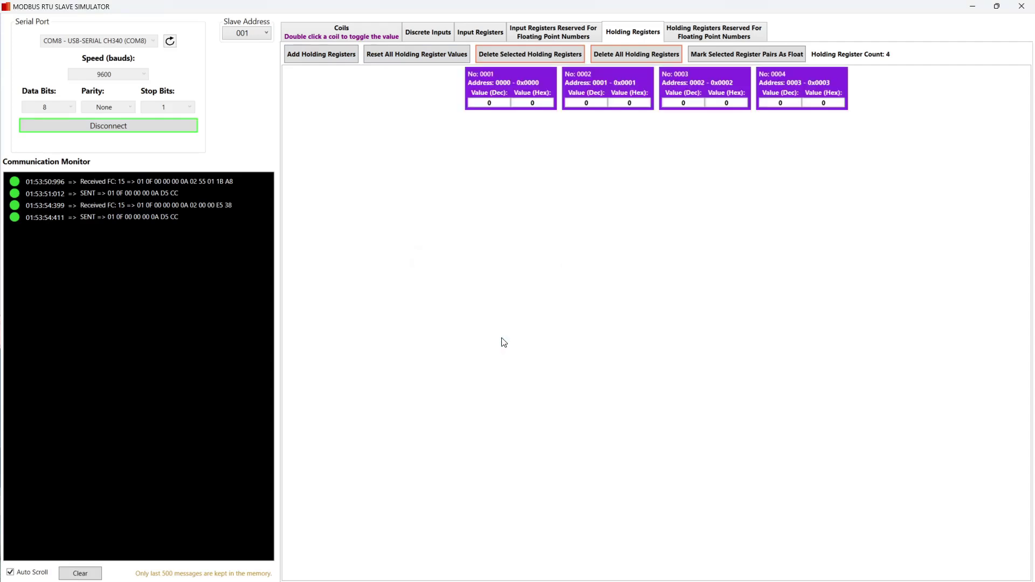